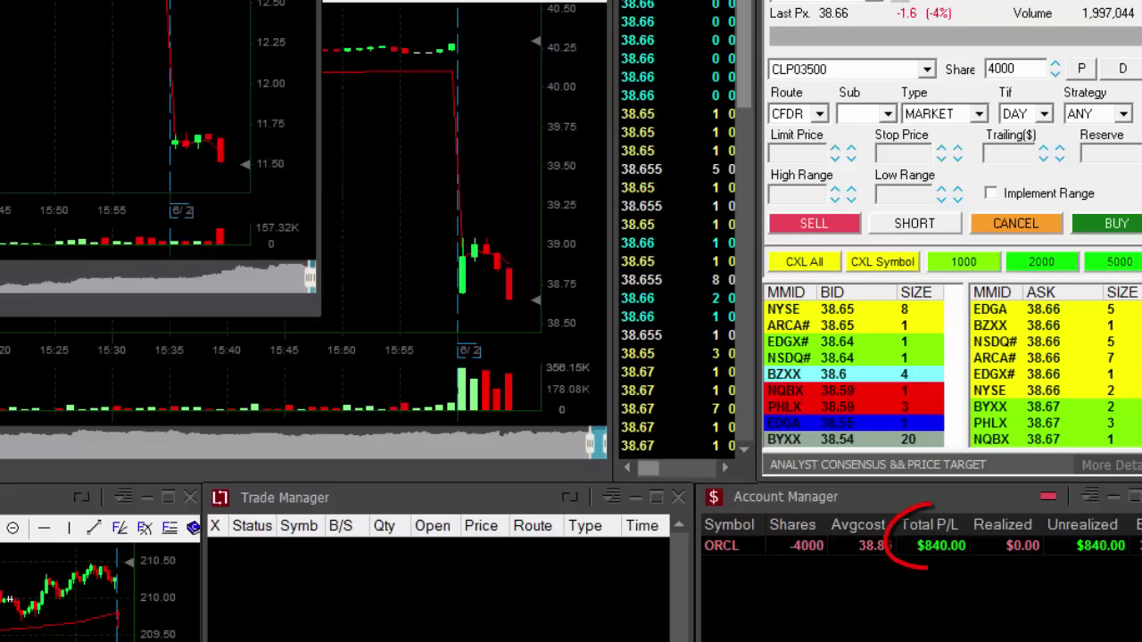
Buy 3,700 ORCL at a 38.69 limit, then load the remaining 300 shares as quantity.
{"action": "left_click", "coordinate": [1055, 75]}
{"action": "left_click", "coordinate": [1055, 76]}
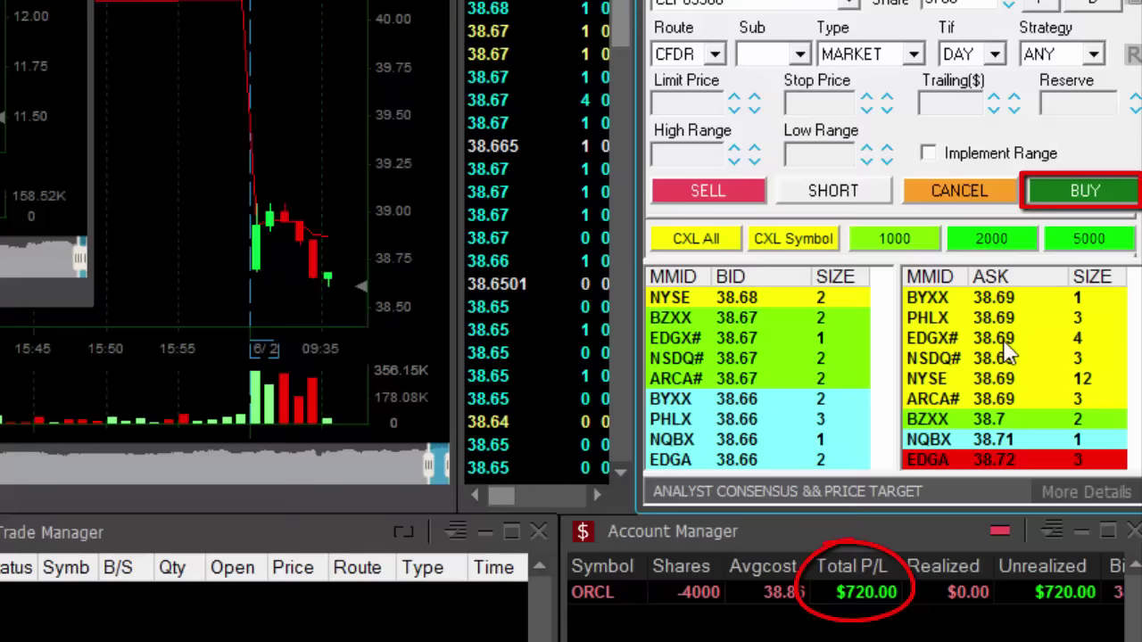
{"action": "left_click", "coordinate": [1007, 353]}
{"action": "left_click", "coordinate": [1063, 212]}
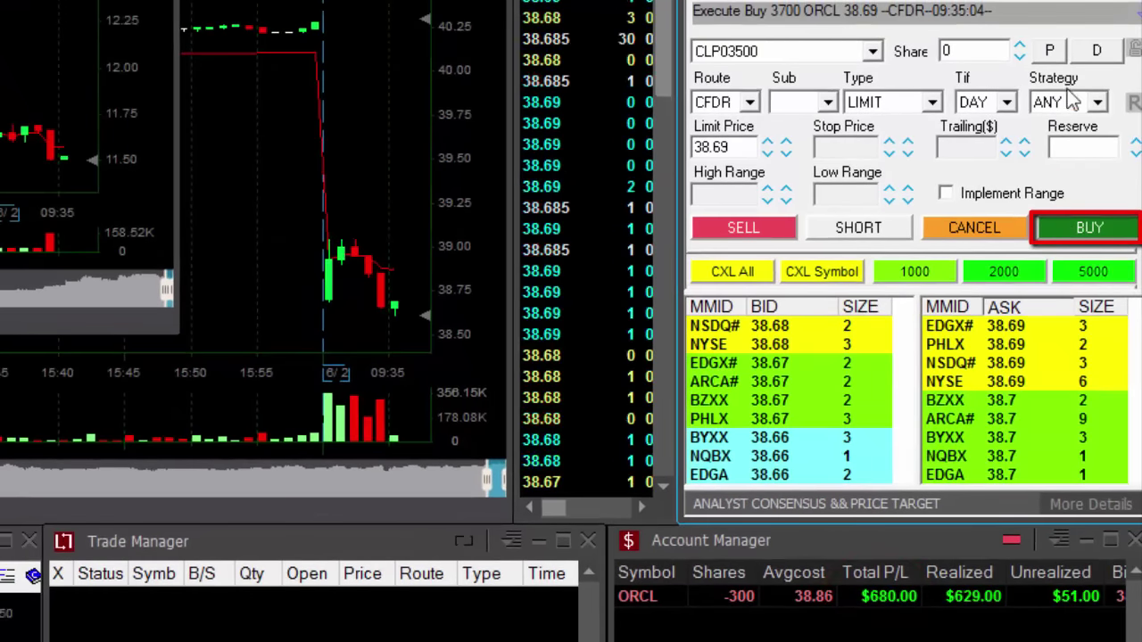
{"action": "left_click", "coordinate": [1050, 50]}
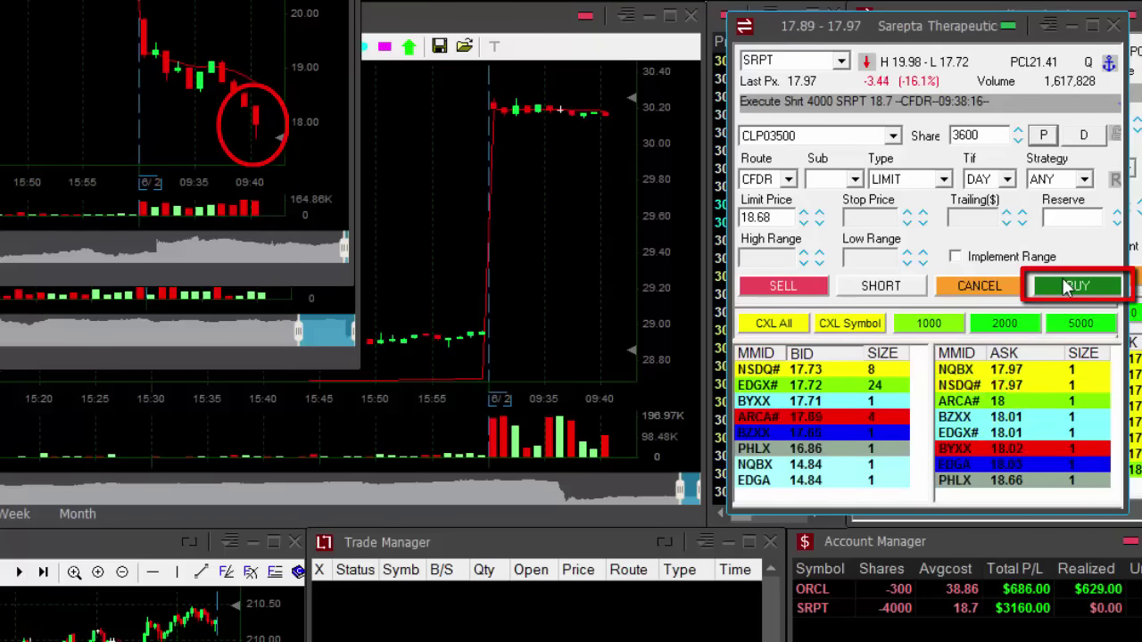
Send the 3,600-share SRPT limit buy and load the remaining 400 shares as quantity.
{"action": "left_click", "coordinate": [1061, 284]}
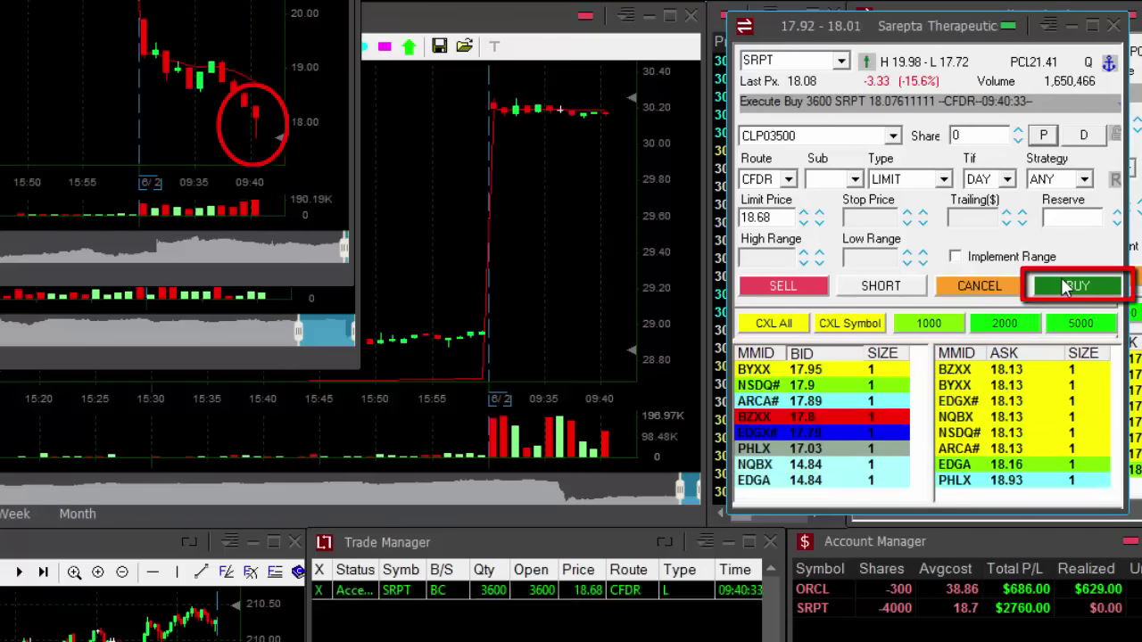
{"action": "left_click", "coordinate": [1048, 133]}
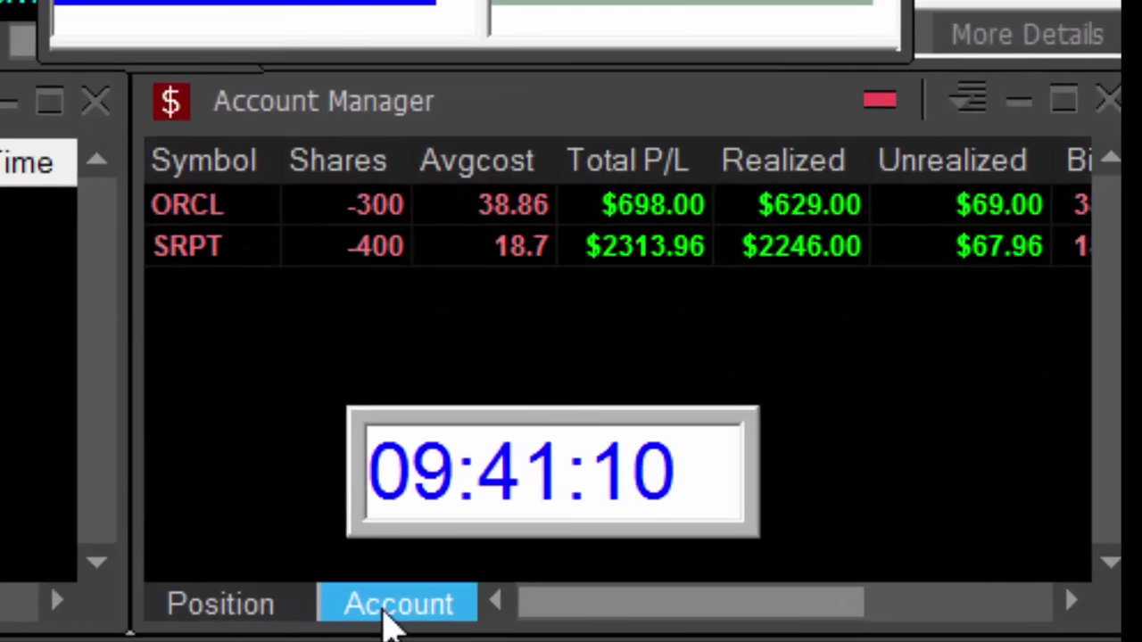
Show the Account Manager's Account tab and select the Total P/L value near $3,000.
{"action": "left_click", "coordinate": [860, 629]}
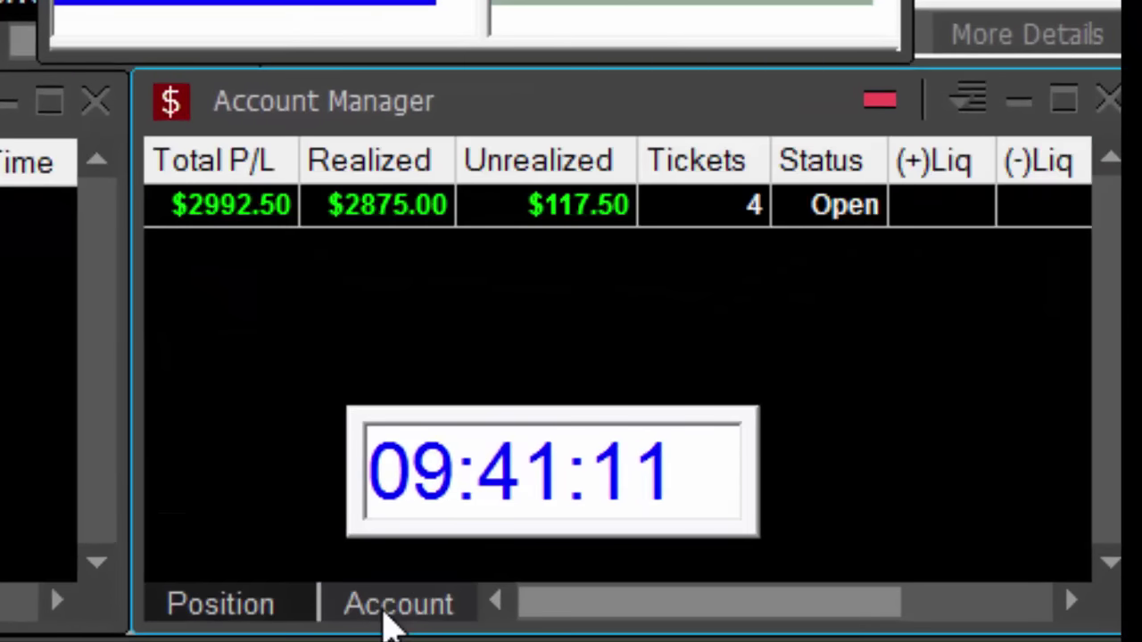
{"action": "left_click", "coordinate": [227, 214]}
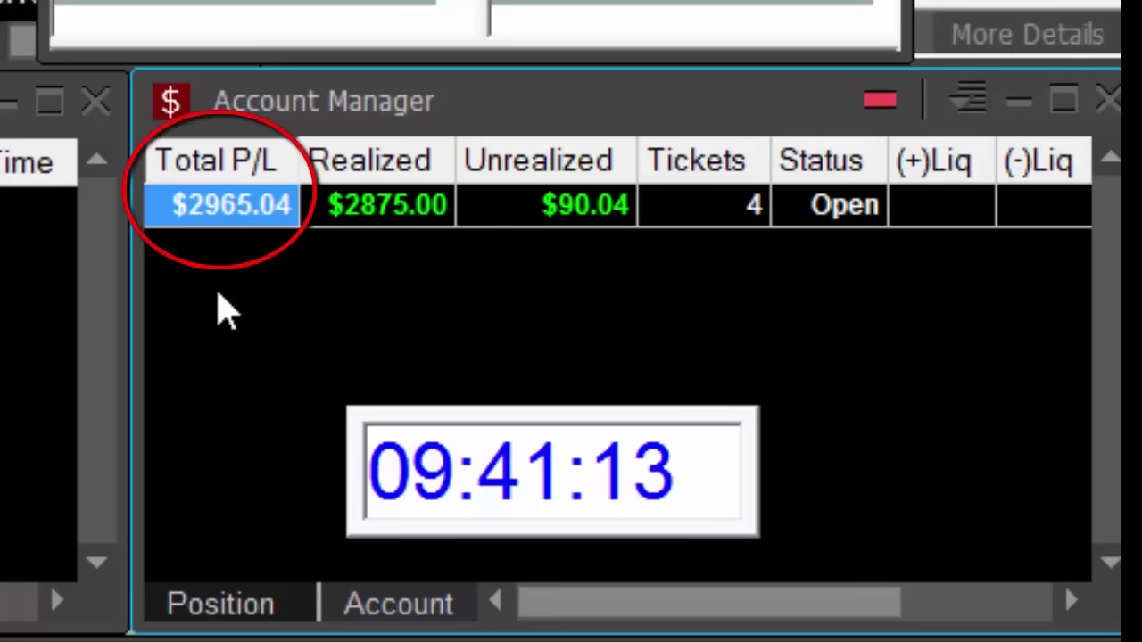